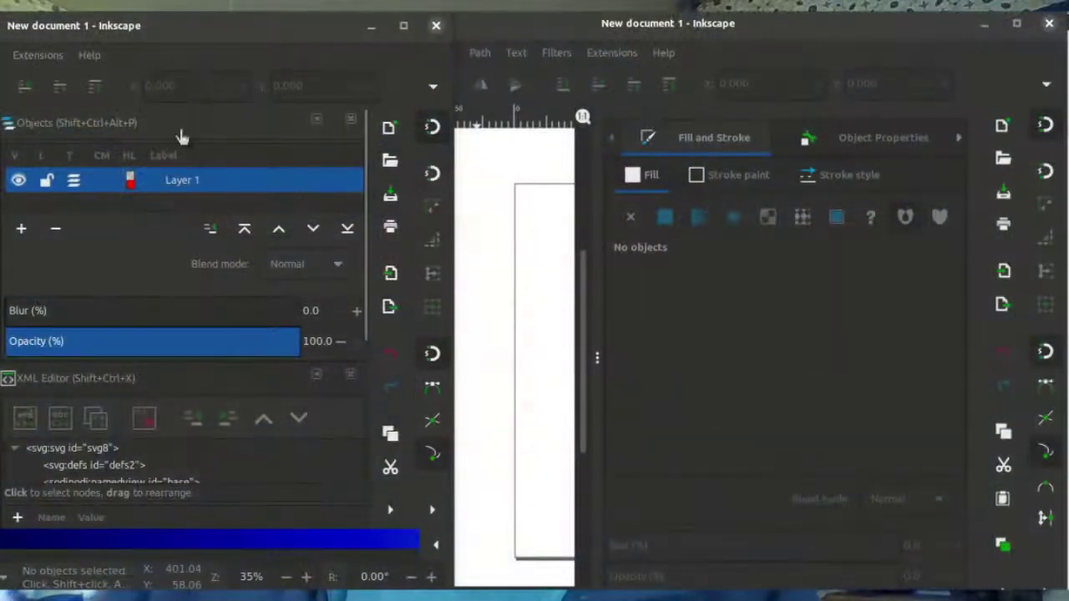
Move the Objects panel within the left window's dock and make that window narrower.
{"action": "left_click", "coordinate": [182, 137]}
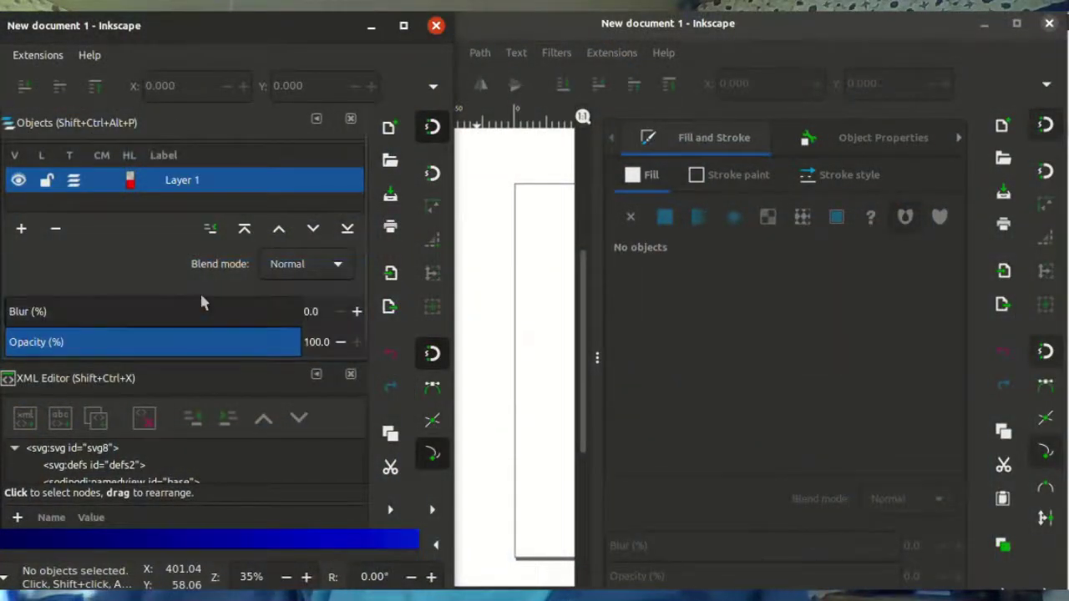
{"action": "mouse_move", "coordinate": [193, 421]}
{"action": "left_mouse_down"}
{"action": "mouse_move", "coordinate": [179, 381]}
{"action": "mouse_move", "coordinate": [255, 163]}
{"action": "mouse_move", "coordinate": [361, 125]}
{"action": "mouse_move", "coordinate": [361, 144]}
{"action": "mouse_move", "coordinate": [202, 273]}
{"action": "mouse_move", "coordinate": [178, 406]}
{"action": "left_mouse_up"}
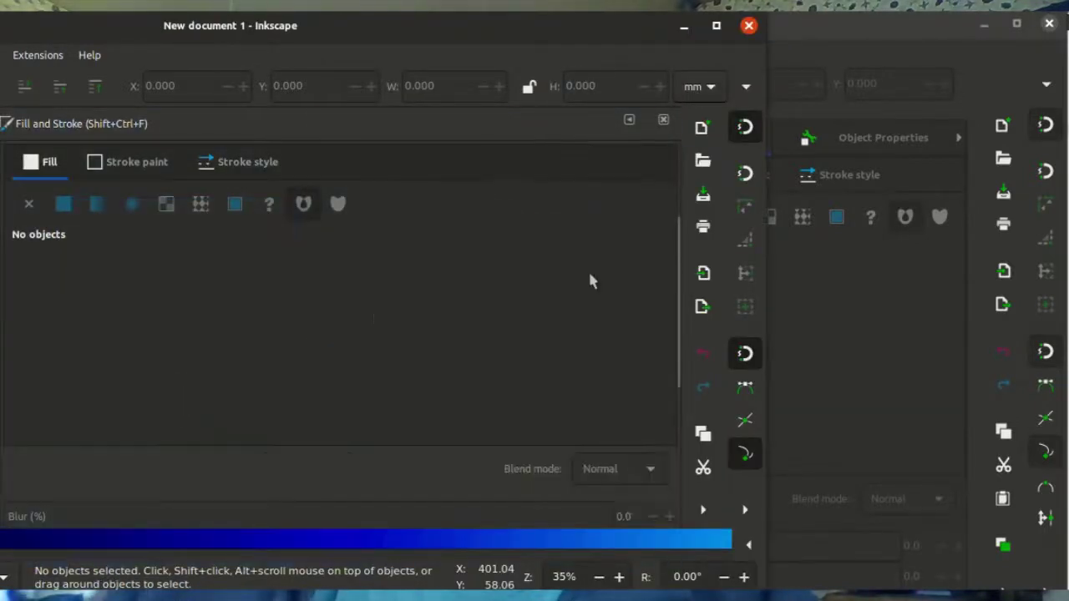
{"action": "left_click_drag", "start_coordinate": [763, 251], "coordinate": [451, 276]}
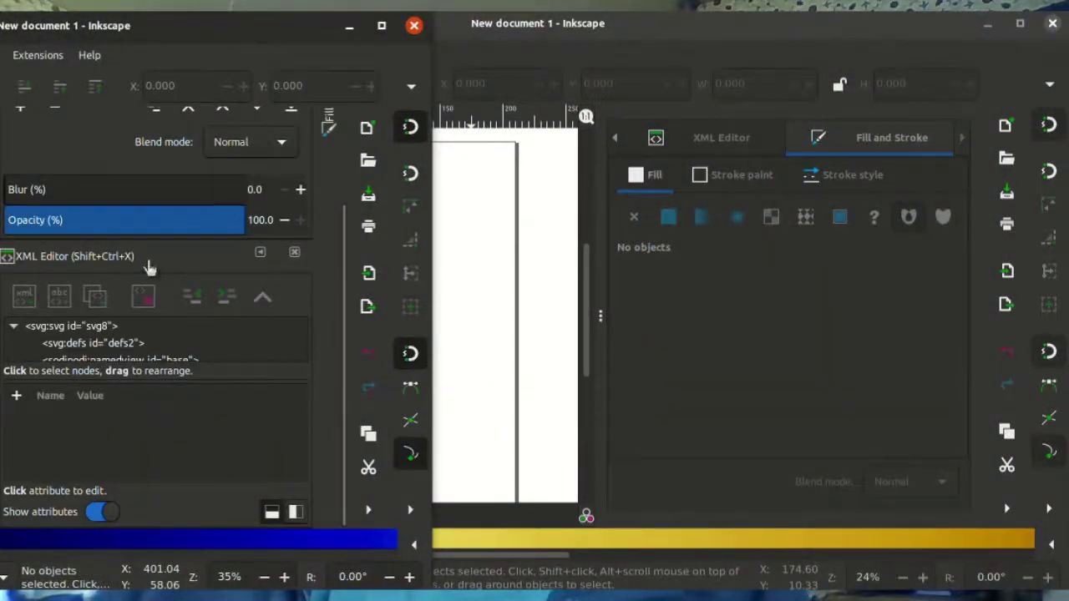
Collapse the docked panels into side tabs, then expand Fill and Stroke with Objects above it.
{"action": "scroll", "coordinate": [350, 251], "scroll_direction": "up", "scroll_amount": 5}
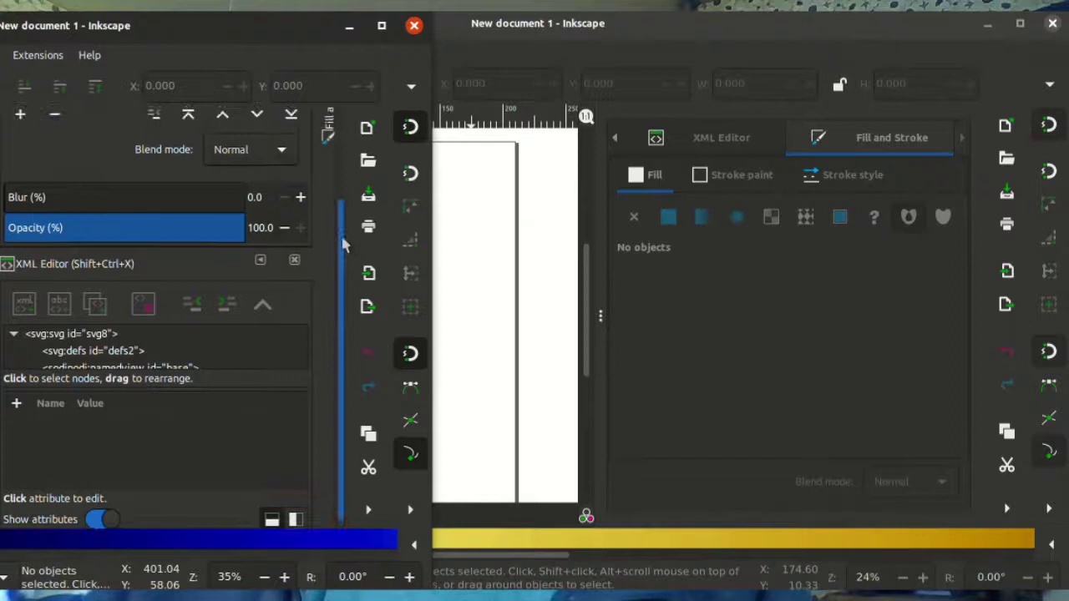
{"action": "left_click", "coordinate": [260, 120]}
{"action": "left_click", "coordinate": [260, 120]}
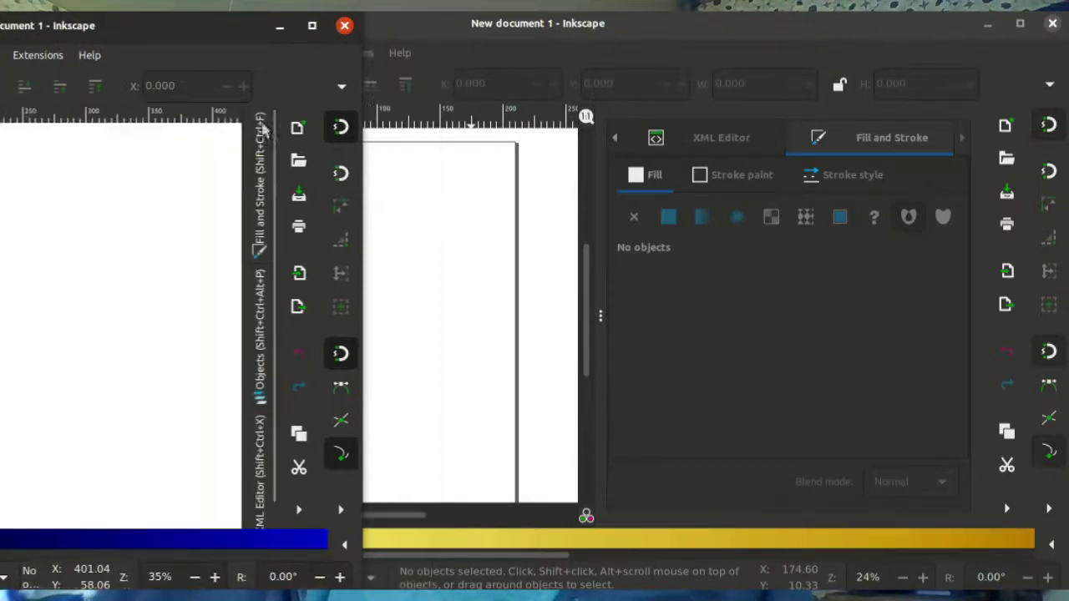
{"action": "left_click", "coordinate": [259, 190]}
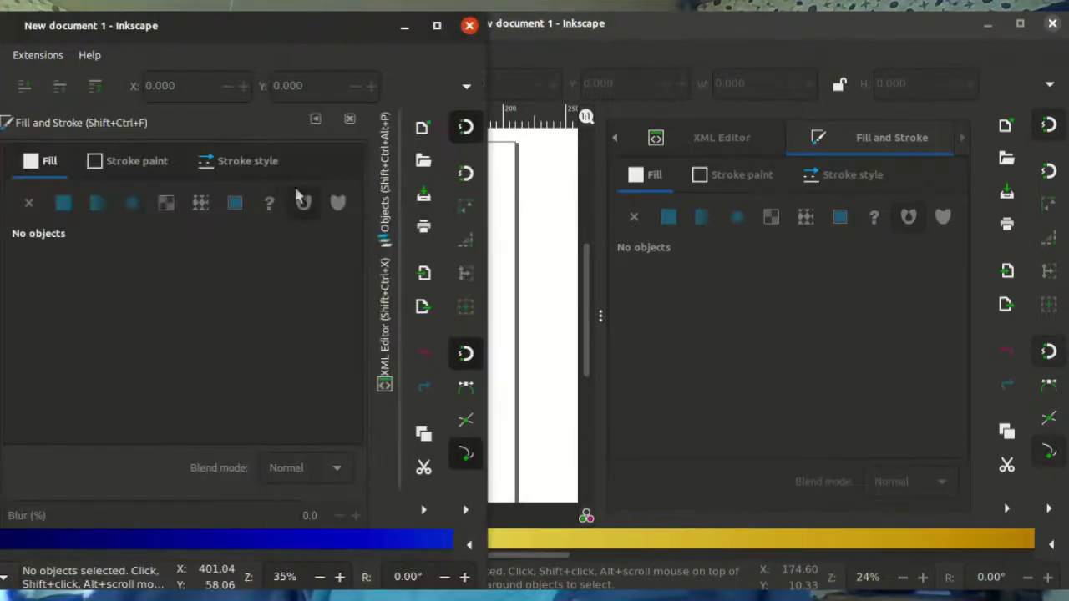
{"action": "left_click", "coordinate": [386, 213]}
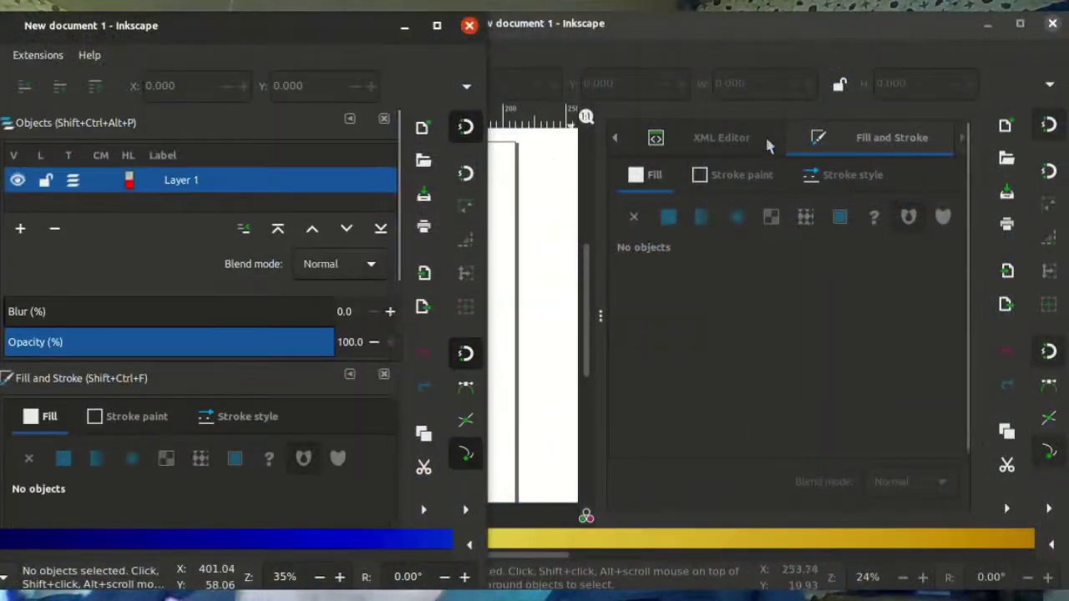
Cycle the right dock through Object Properties, XML Editor and Fill and Stroke, ending on XML Editor.
{"action": "left_click", "coordinate": [766, 142]}
{"action": "left_click", "coordinate": [616, 138]}
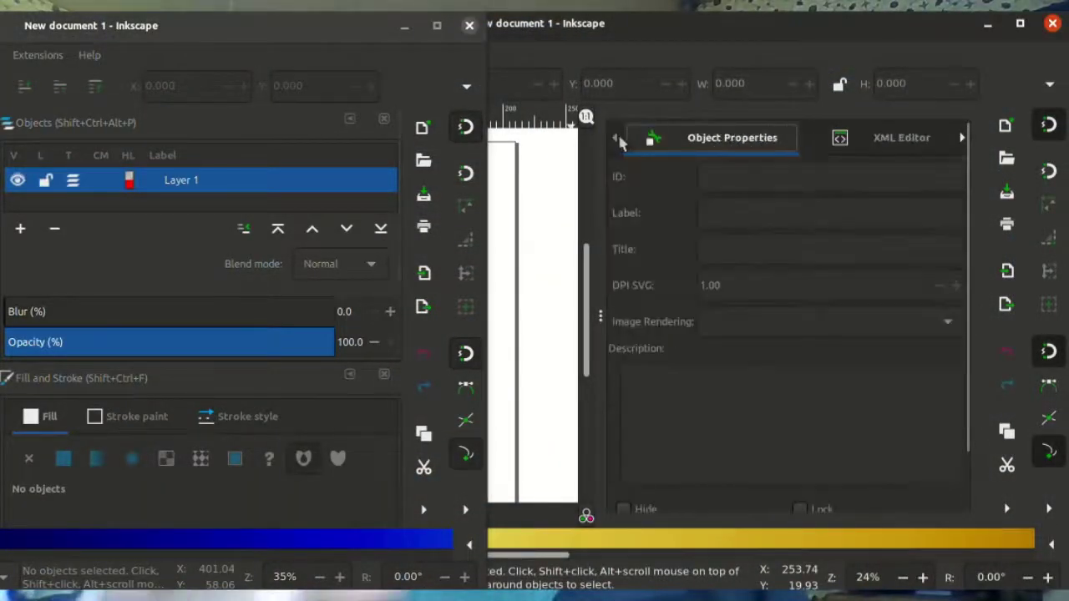
{"action": "left_click", "coordinate": [839, 138]}
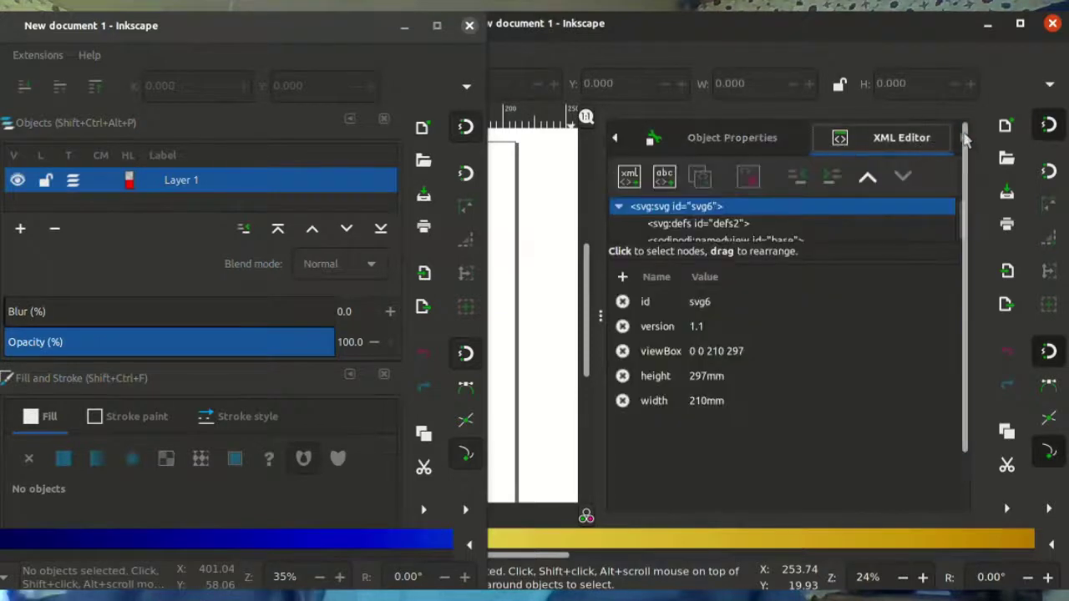
{"action": "left_click", "coordinate": [963, 139]}
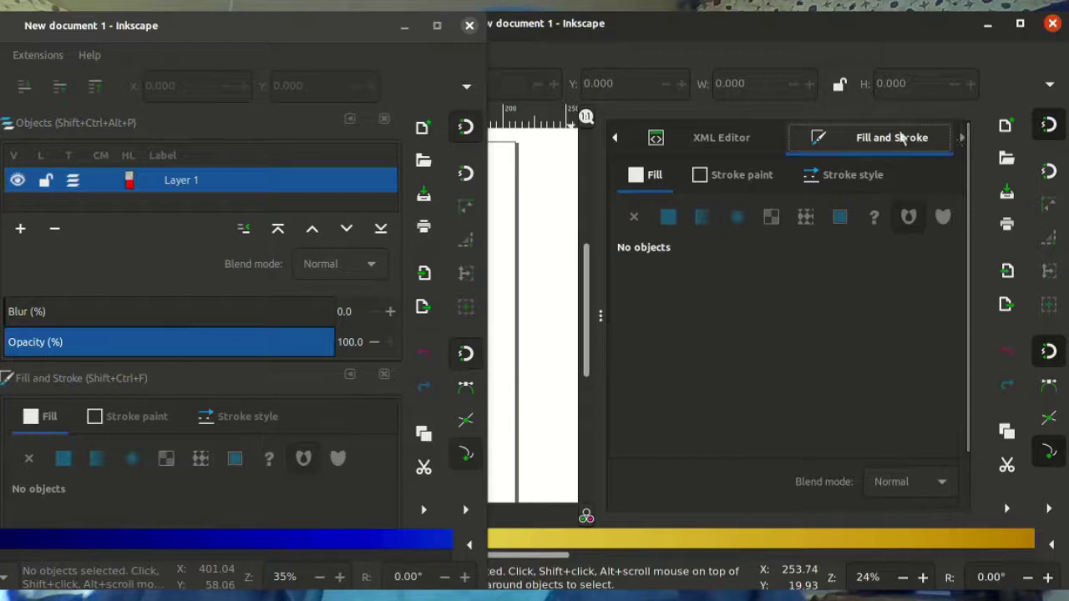
{"action": "left_click", "coordinate": [735, 139]}
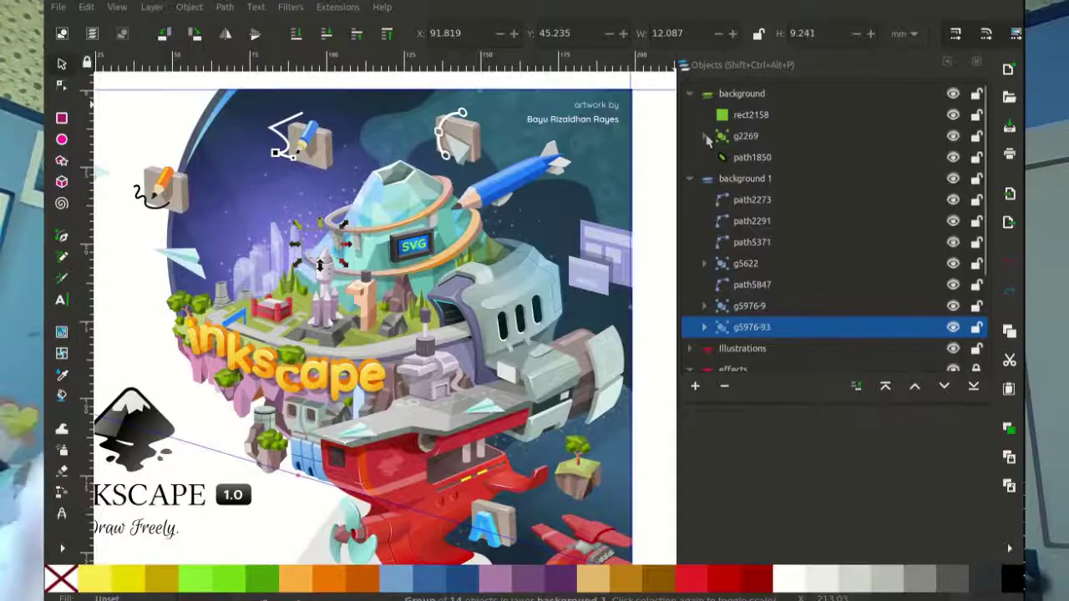
Select rect2158-7 inside g2269, then the g2269 group, and hide then show the background layer.
{"action": "left_click", "coordinate": [704, 135]}
{"action": "left_click", "coordinate": [766, 158]}
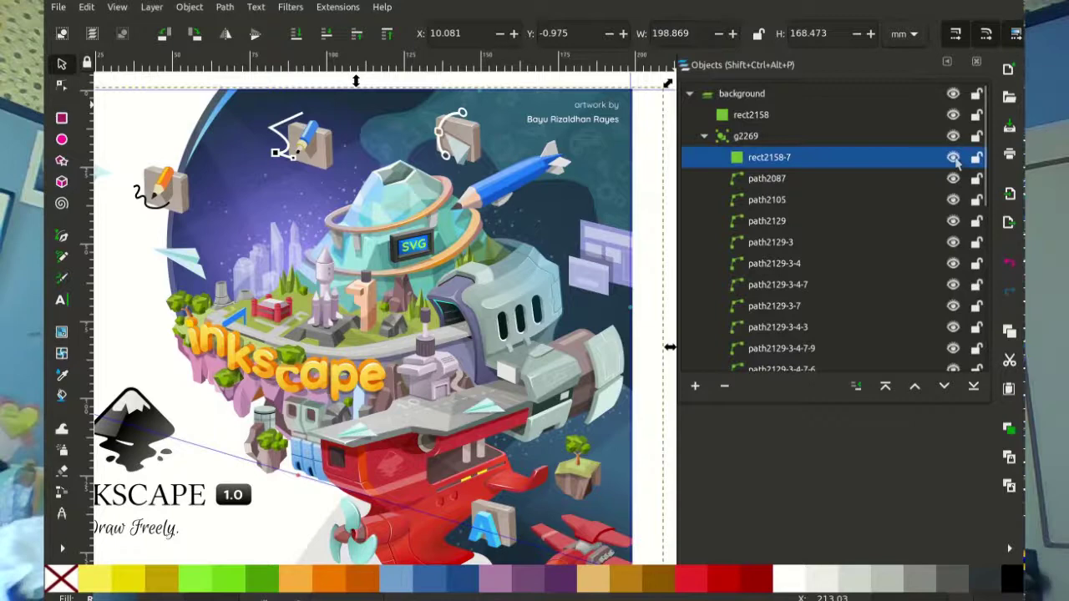
{"action": "left_click", "coordinate": [704, 136]}
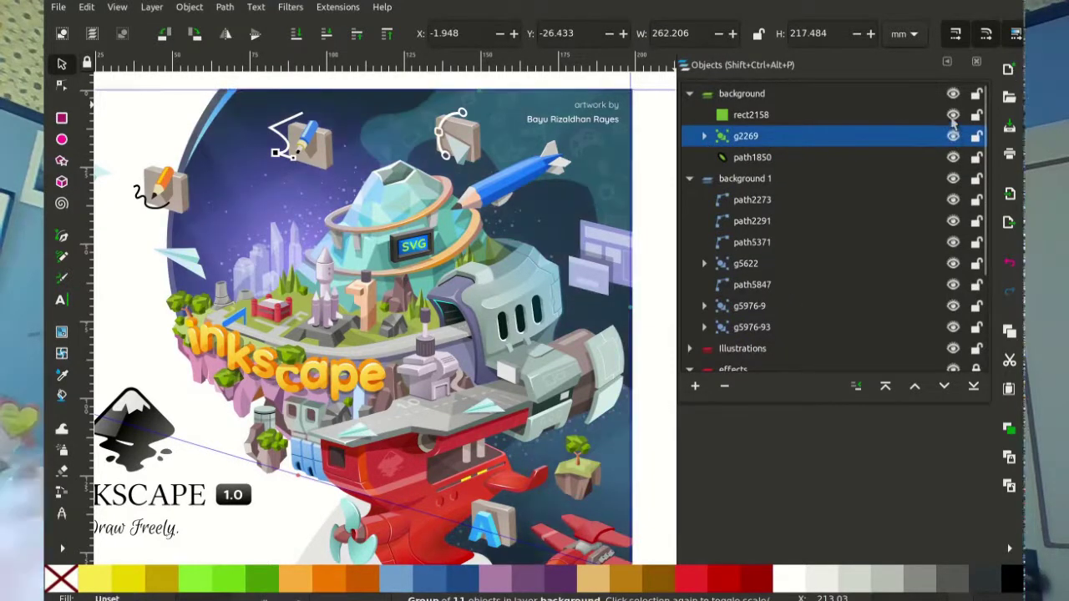
{"action": "left_click", "coordinate": [952, 94]}
{"action": "left_click", "coordinate": [953, 94]}
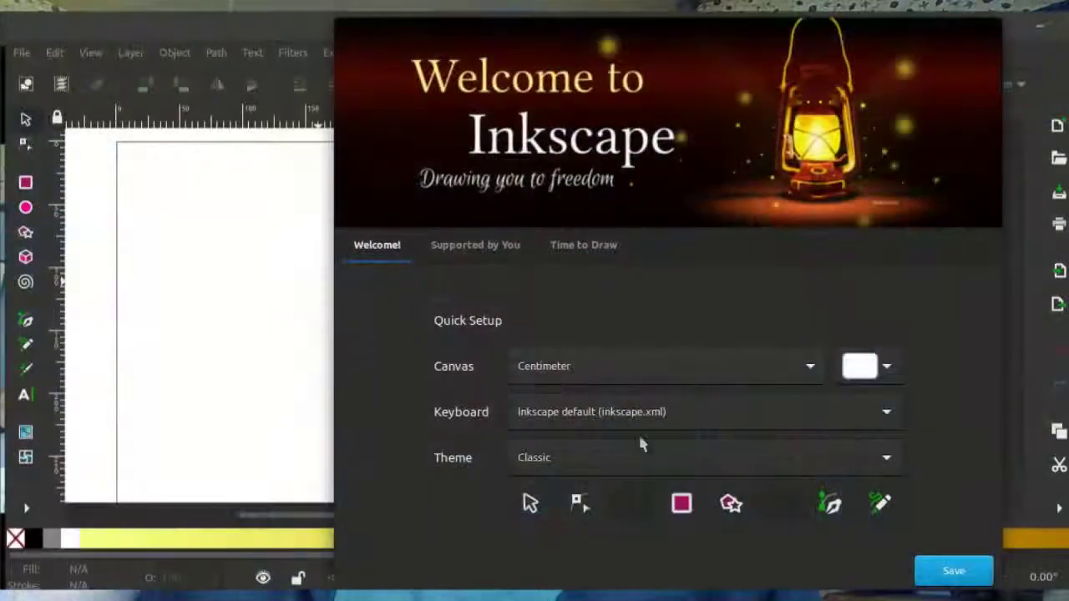
Try the Rainbow, Careful, Respect and Classic themes, settling on Rainbow Dark.
{"action": "left_click", "coordinate": [637, 455]}
{"action": "left_click", "coordinate": [631, 481]}
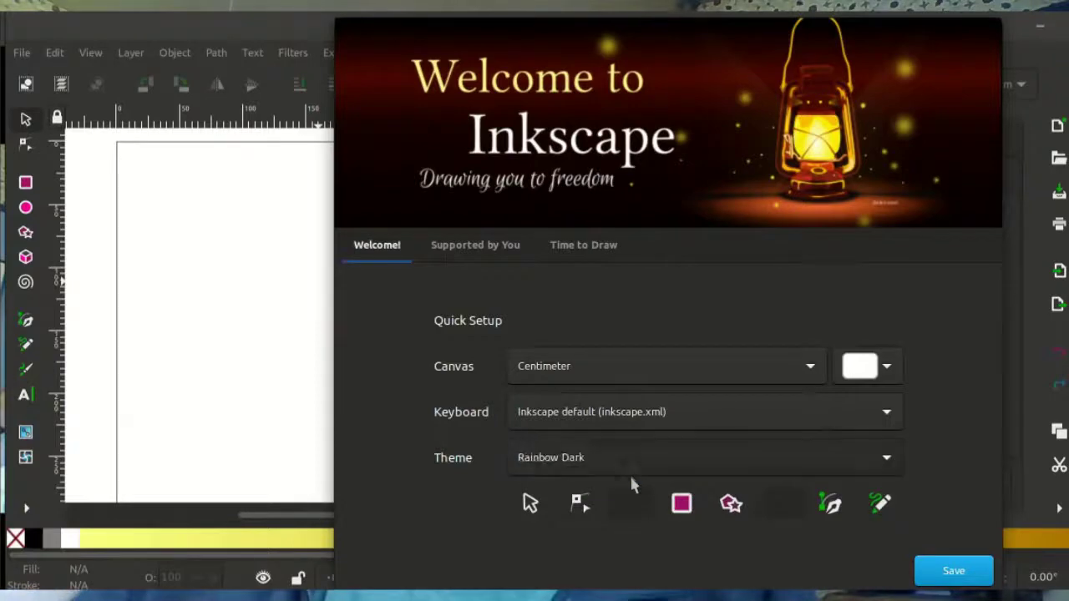
{"action": "left_click", "coordinate": [622, 466]}
{"action": "left_click", "coordinate": [620, 483]}
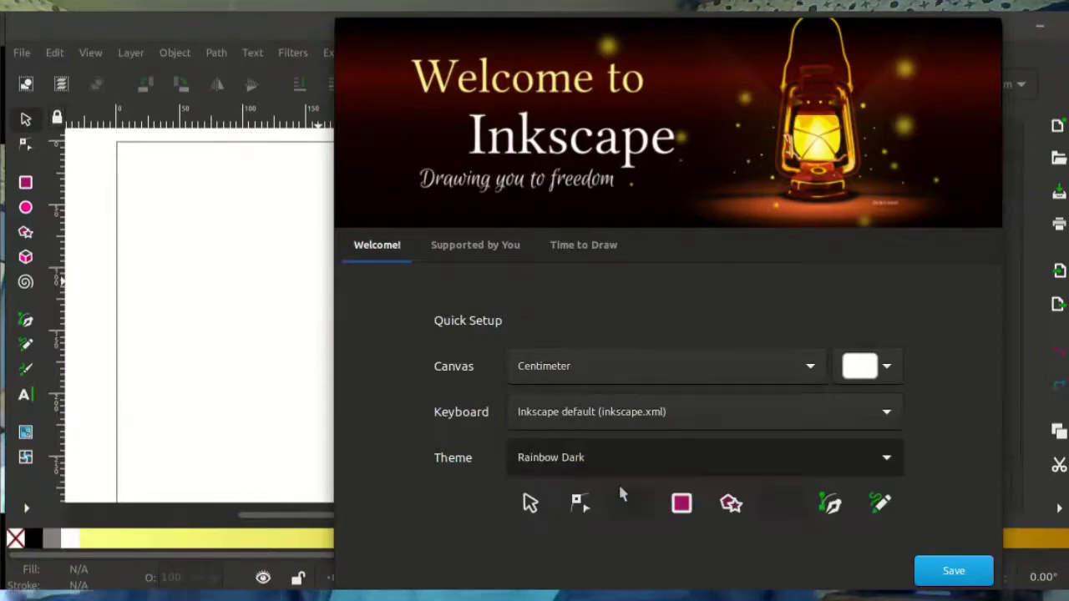
{"action": "left_click", "coordinate": [622, 474]}
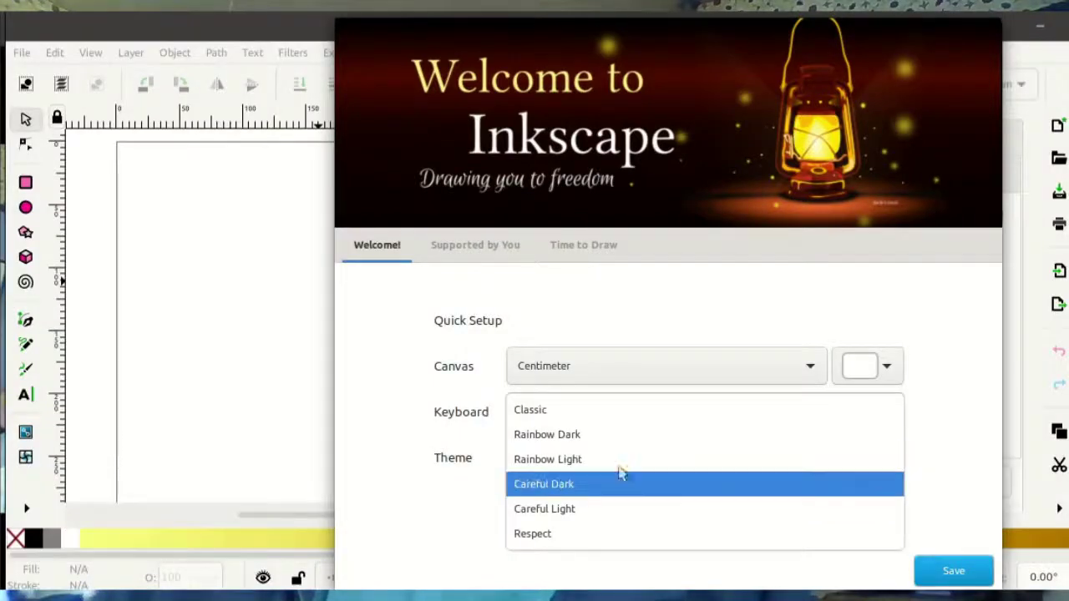
{"action": "left_click", "coordinate": [620, 486]}
{"action": "left_click", "coordinate": [616, 466]}
{"action": "left_click", "coordinate": [617, 480]}
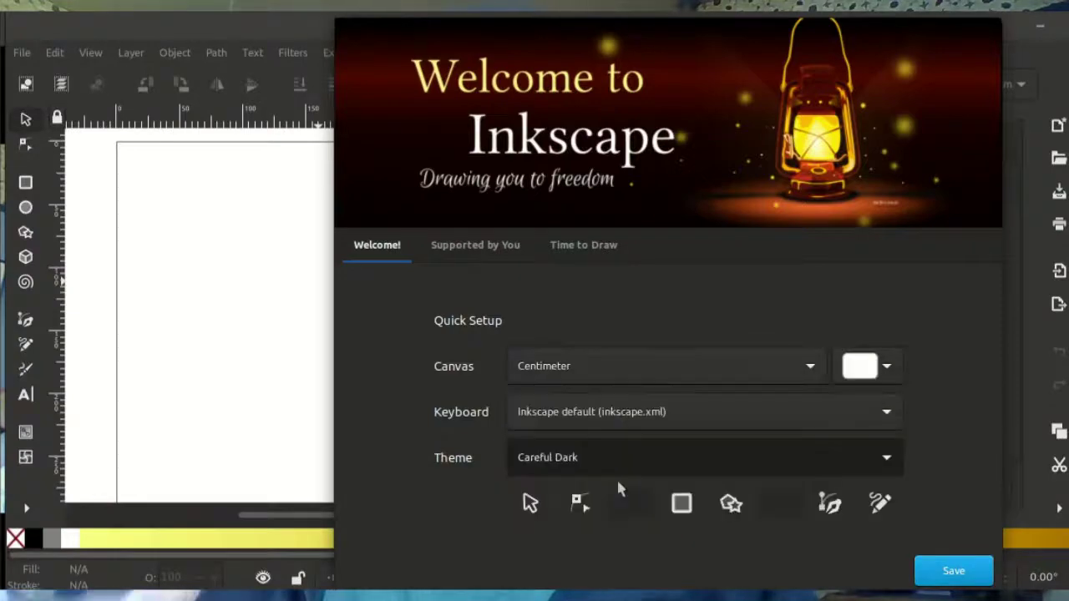
{"action": "left_click", "coordinate": [616, 463]}
{"action": "left_click", "coordinate": [617, 486]}
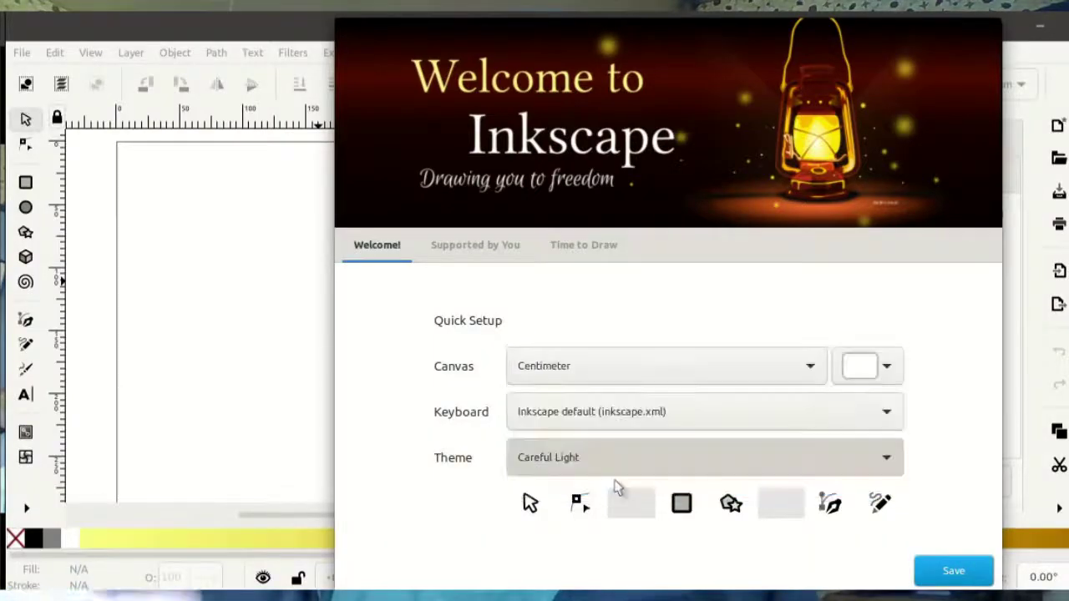
{"action": "left_click", "coordinate": [616, 477]}
{"action": "left_click", "coordinate": [596, 336]}
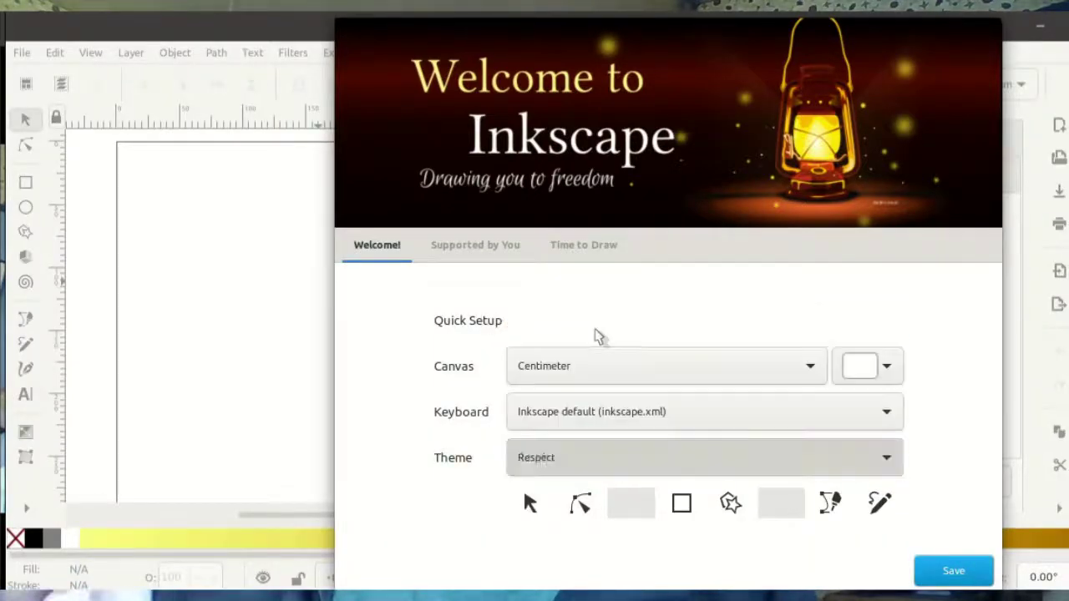
{"action": "left_click", "coordinate": [594, 456]}
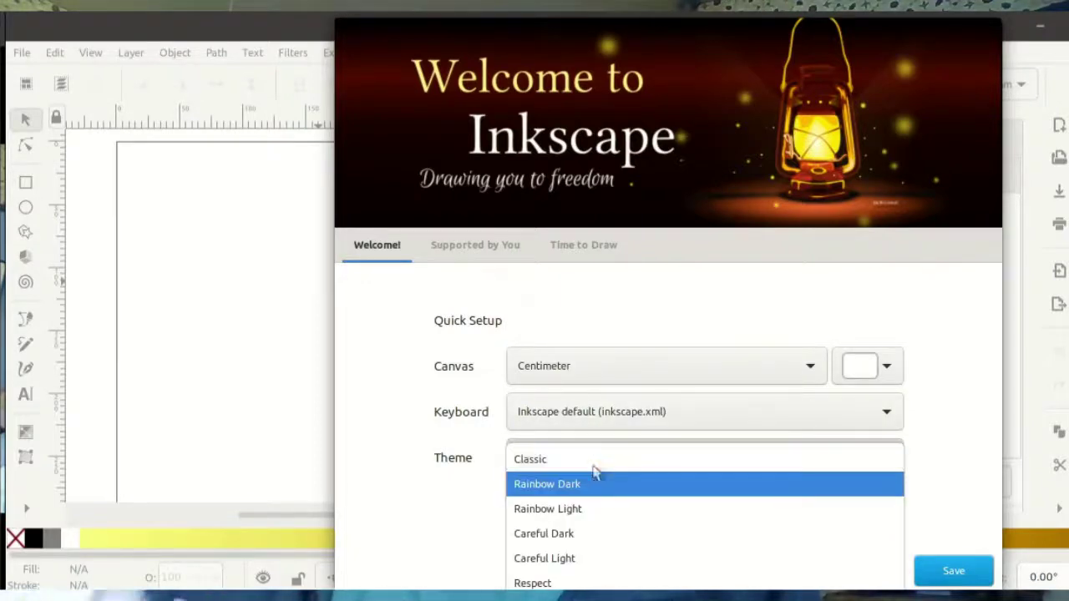
{"action": "key", "text": "Escape"}
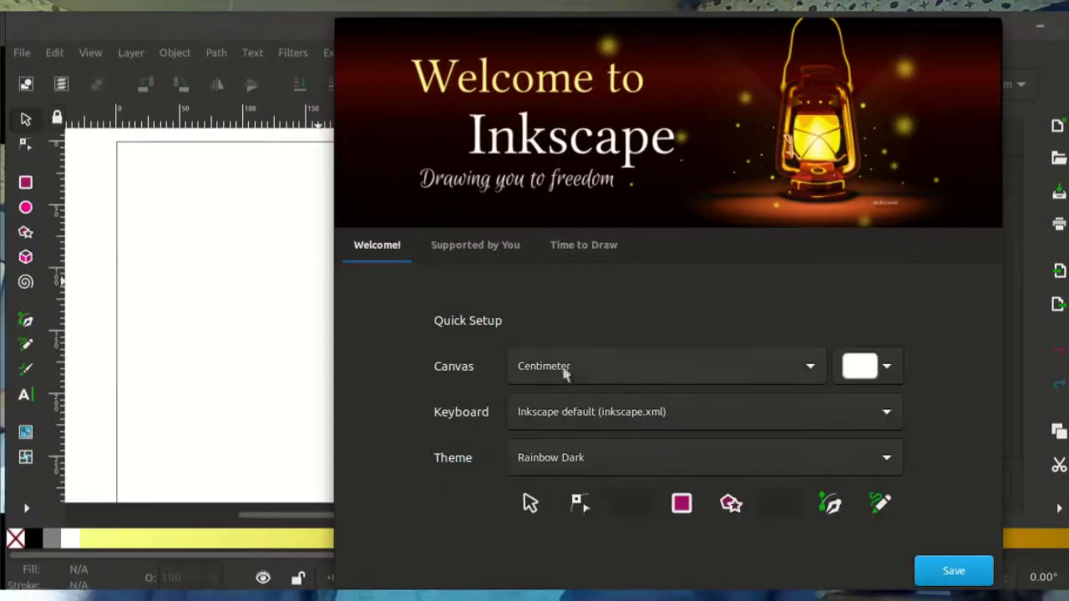
Choose the dark checkered canvas colour and set the canvas unit to Inch.
{"action": "left_click", "coordinate": [867, 373]}
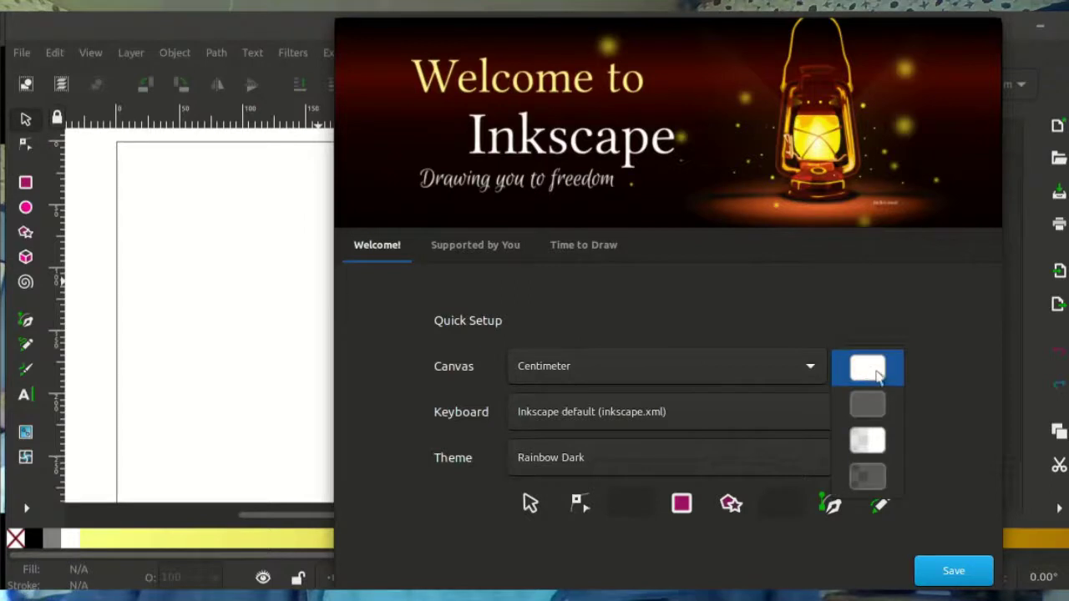
{"action": "left_click", "coordinate": [875, 475]}
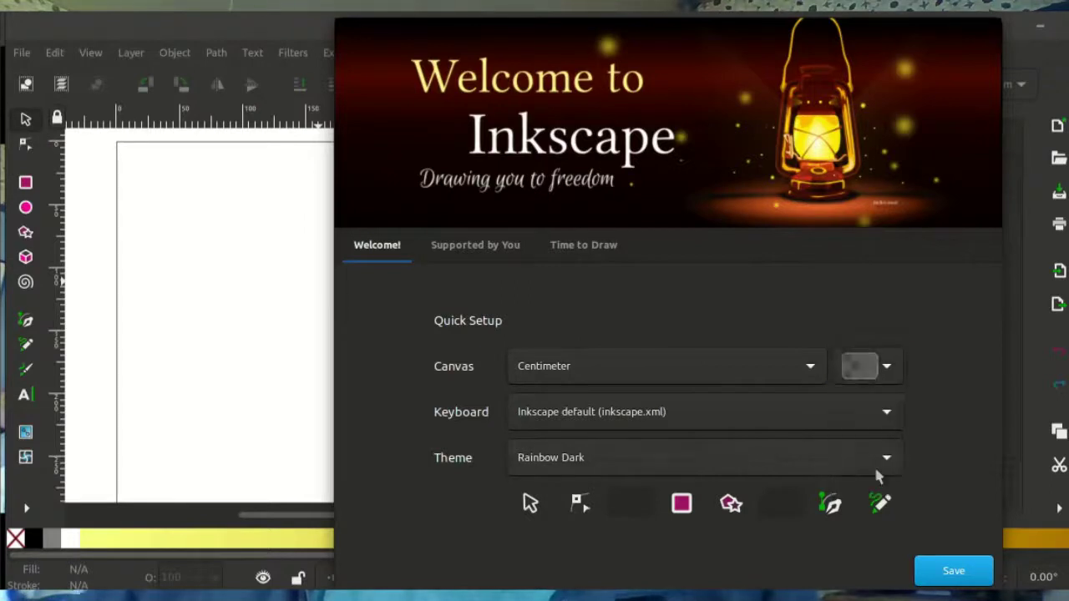
{"action": "left_click", "coordinate": [782, 380]}
{"action": "left_click", "coordinate": [768, 419]}
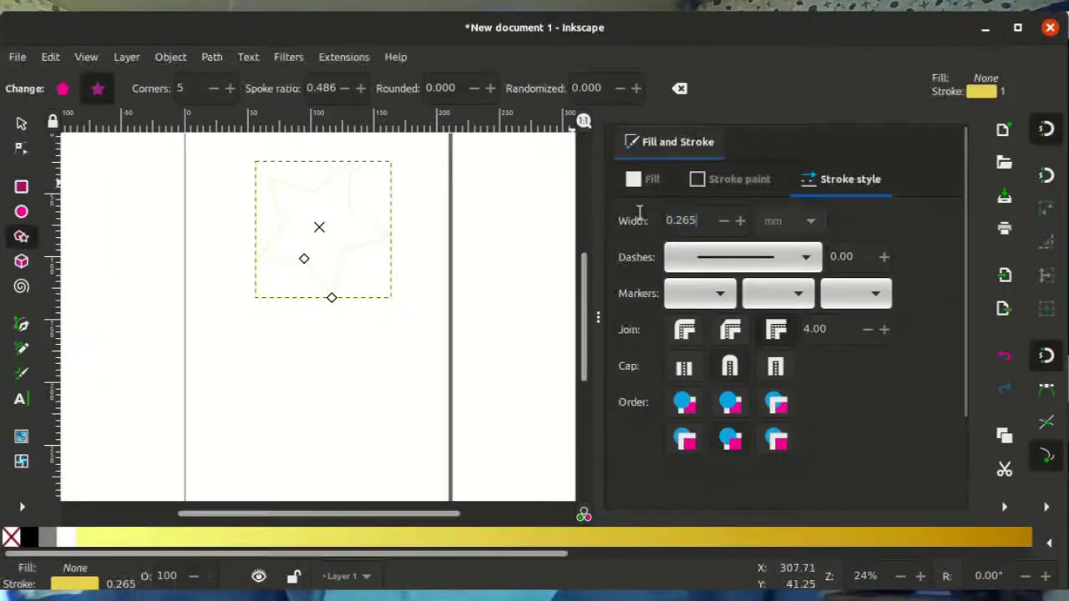
Give the star a 5 mm stroke width and zoom in on its lower-left point.
{"action": "type", "text": "5"}
{"action": "key", "text": "Return"}
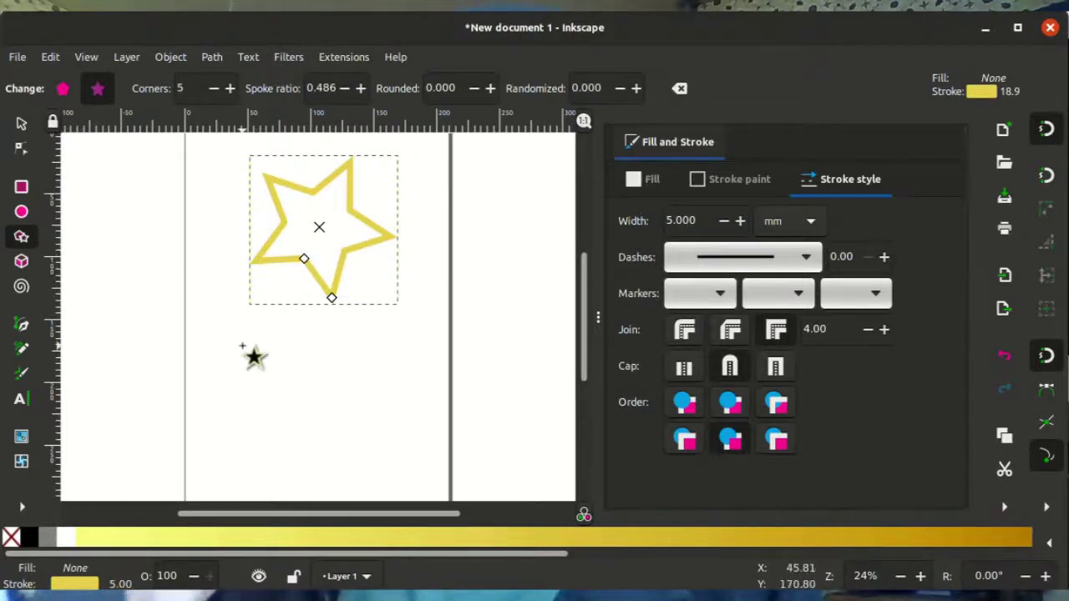
{"action": "left_click", "coordinate": [21, 506]}
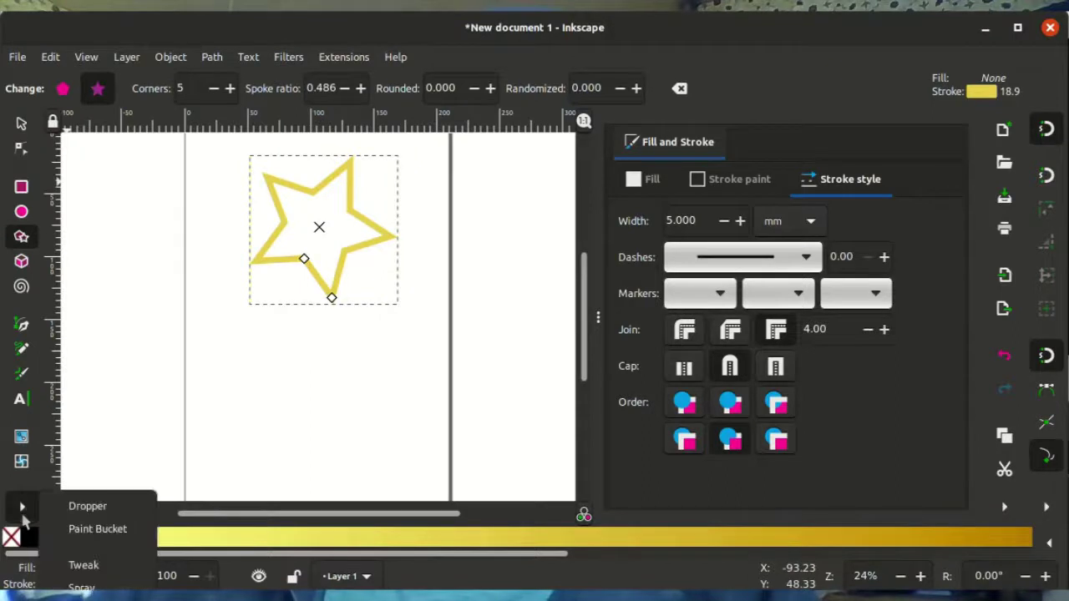
{"action": "key", "text": "z"}
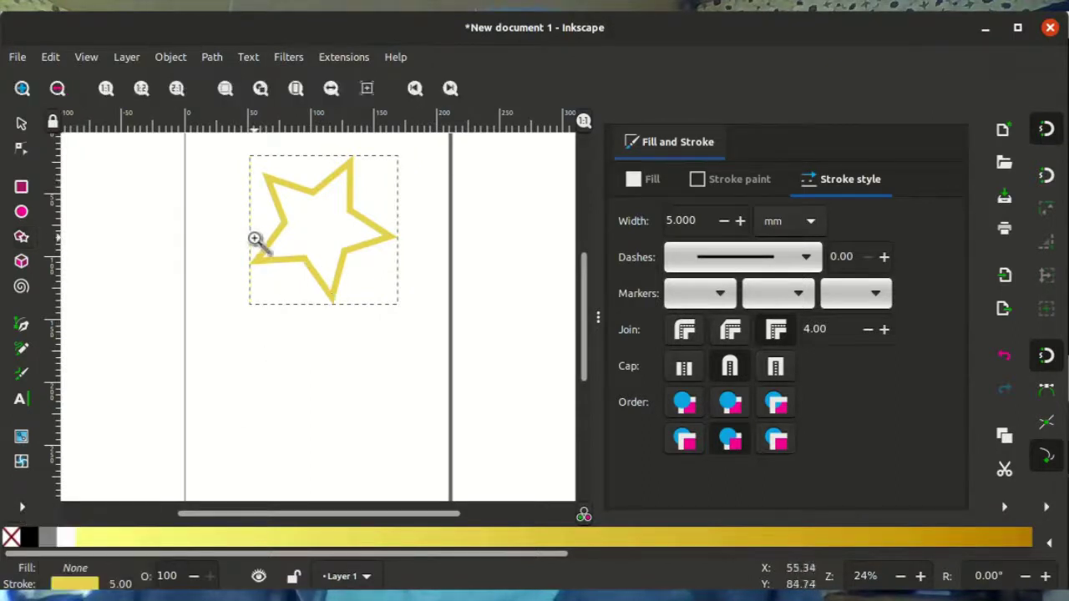
{"action": "left_click_drag", "start_coordinate": [310, 281], "coordinate": [311, 281]}
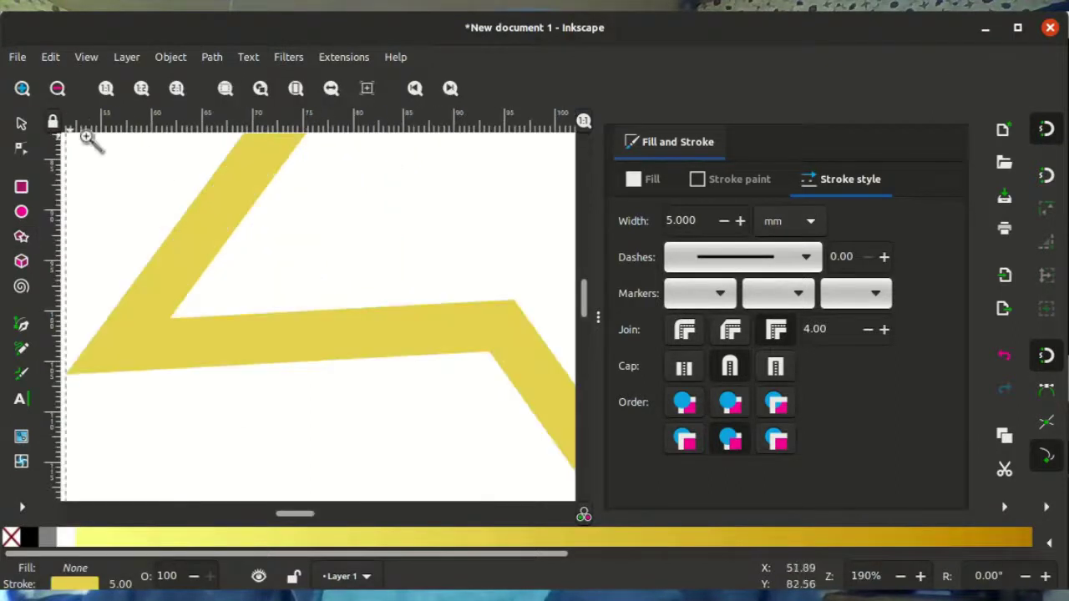
Change the star's stroke width unit to Hairline.
{"action": "left_click", "coordinate": [22, 123]}
{"action": "left_click", "coordinate": [781, 220]}
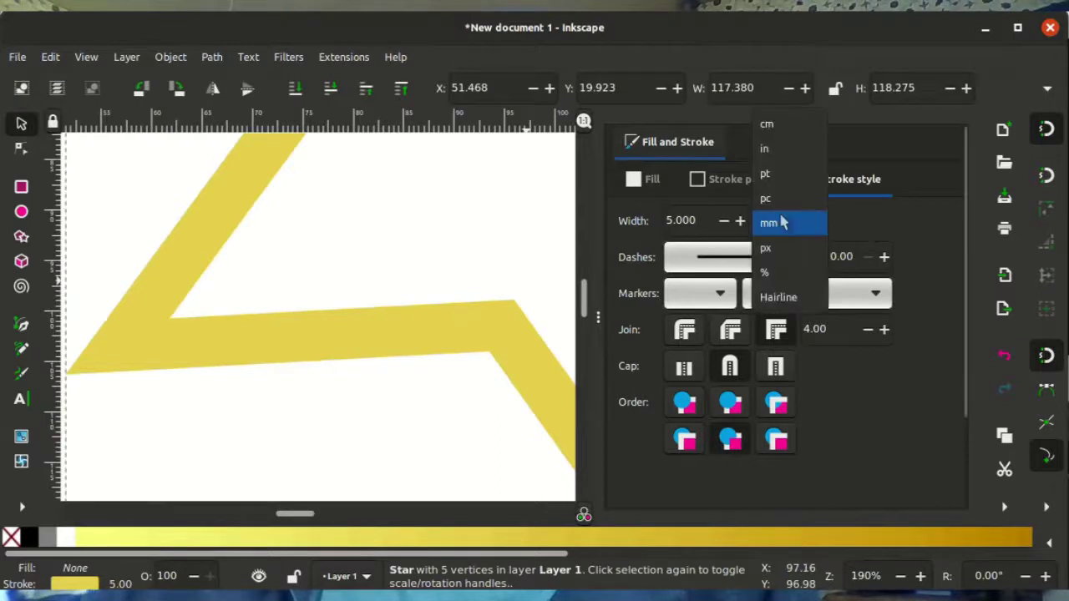
{"action": "left_click", "coordinate": [783, 296]}
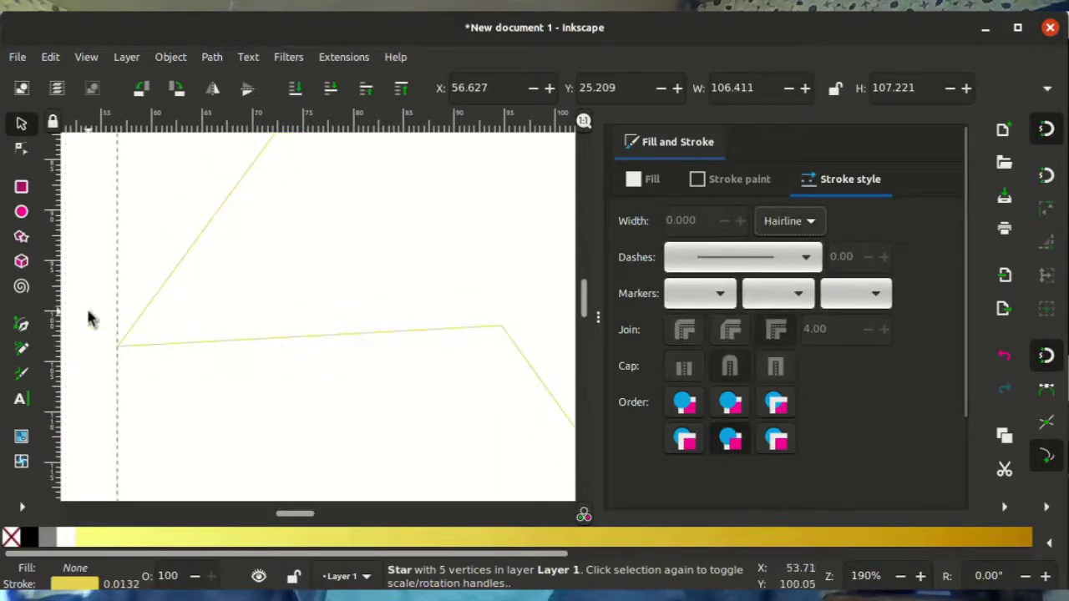
Zoom in closer on the star's corner to confirm the hairline stays thin.
{"action": "right_click", "coordinate": [21, 463]}
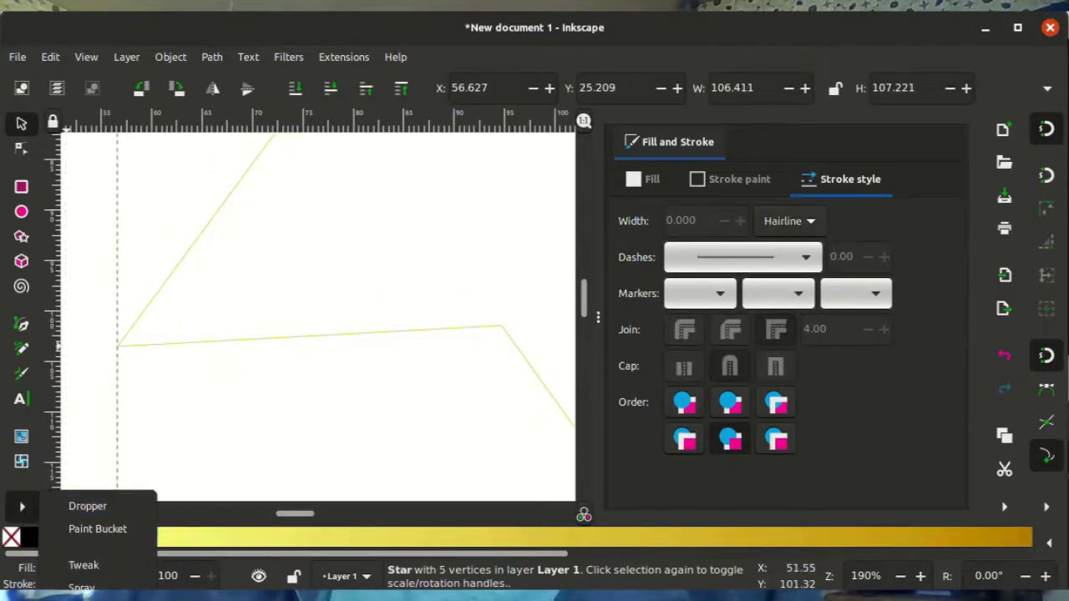
{"action": "key", "text": "z"}
{"action": "left_click_drag", "start_coordinate": [105, 277], "coordinate": [224, 404]}
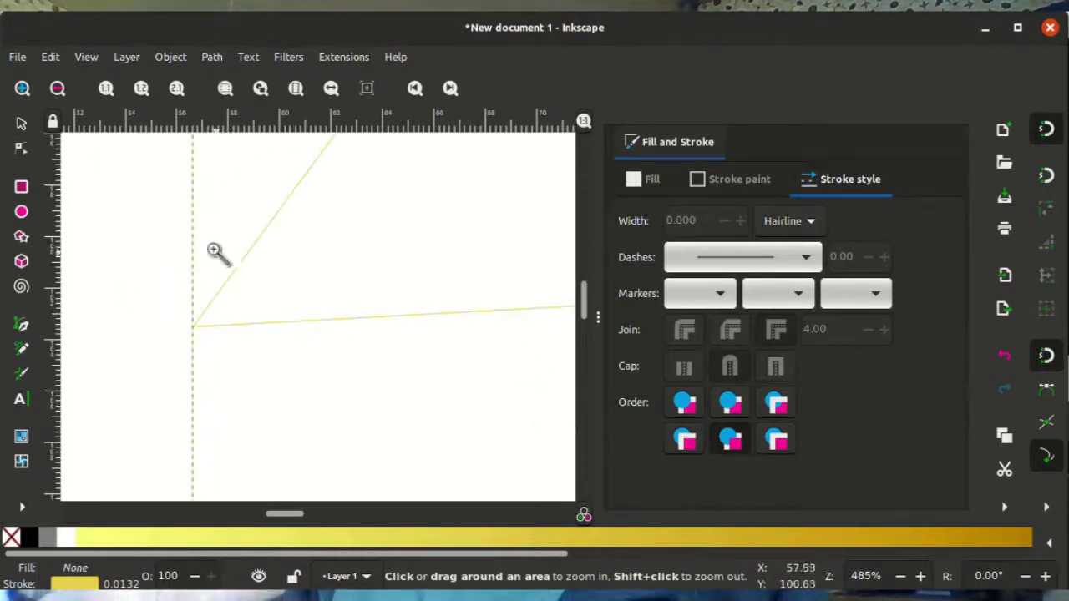
{"action": "left_click_drag", "start_coordinate": [193, 237], "coordinate": [286, 338]}
{"action": "left_click_drag", "start_coordinate": [136, 287], "coordinate": [183, 360]}
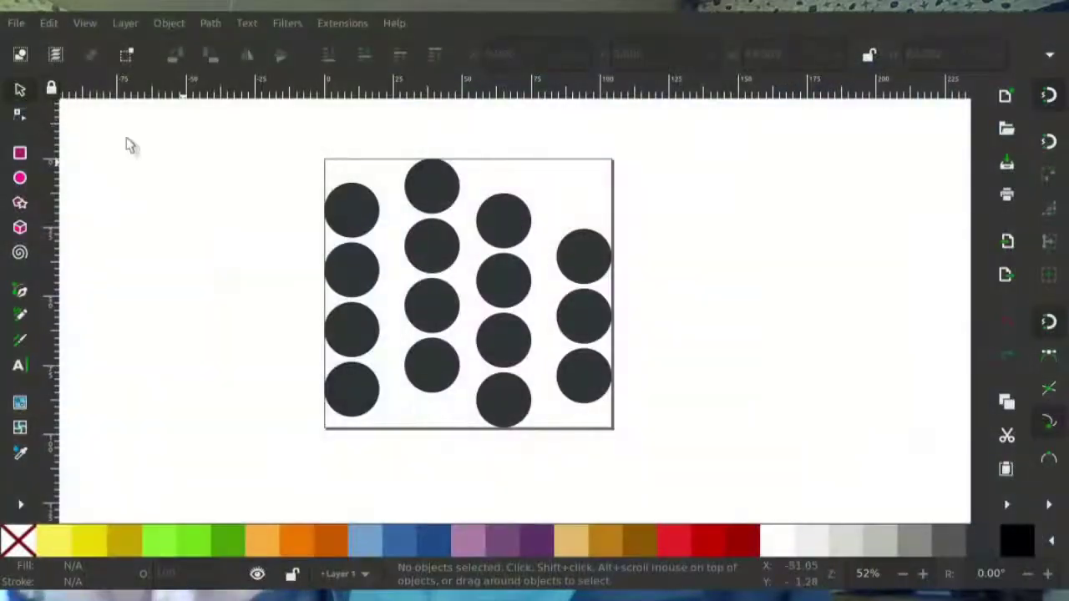
Rubber-band select circles in the left and middle columns, selecting only fully enclosed ones.
{"action": "left_click_drag", "start_coordinate": [290, 147], "coordinate": [401, 235]}
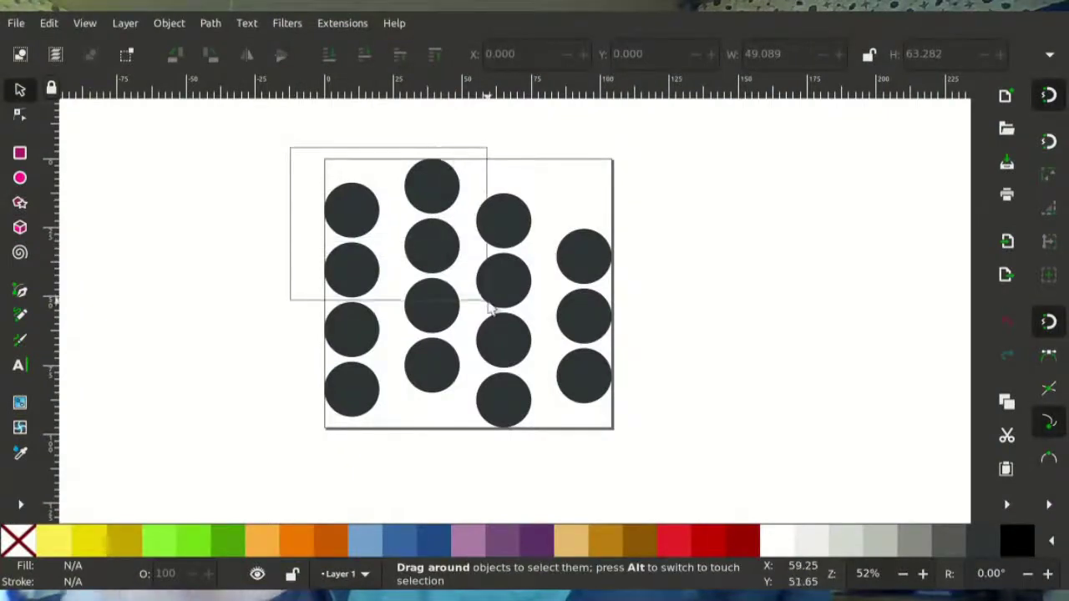
{"action": "left_click_drag", "start_coordinate": [465, 344], "coordinate": [445, 322]}
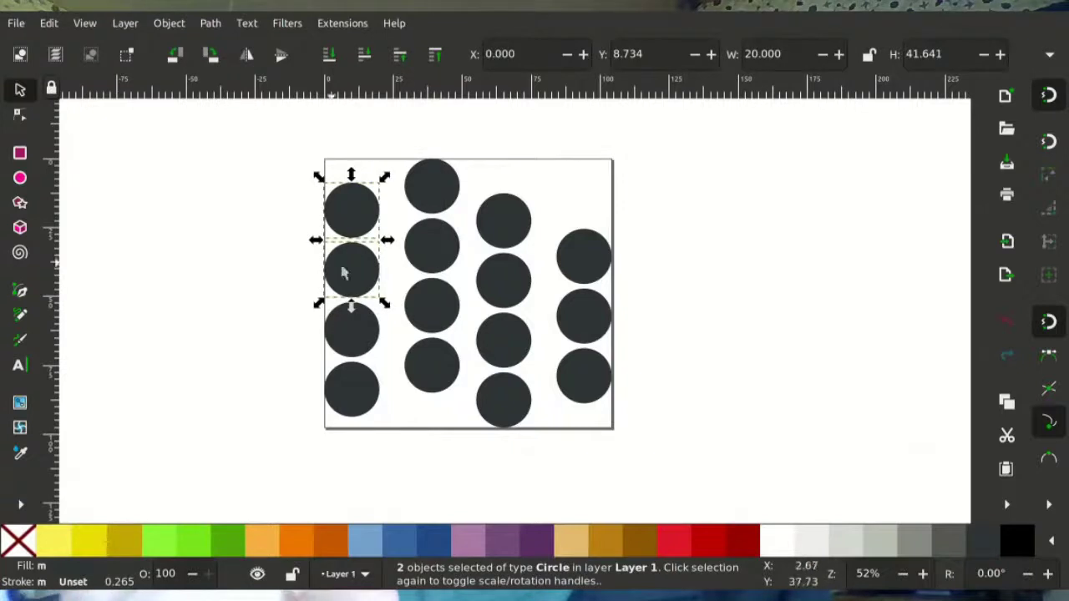
{"action": "left_click", "coordinate": [261, 235]}
{"action": "left_click_drag", "start_coordinate": [377, 131], "coordinate": [472, 309]}
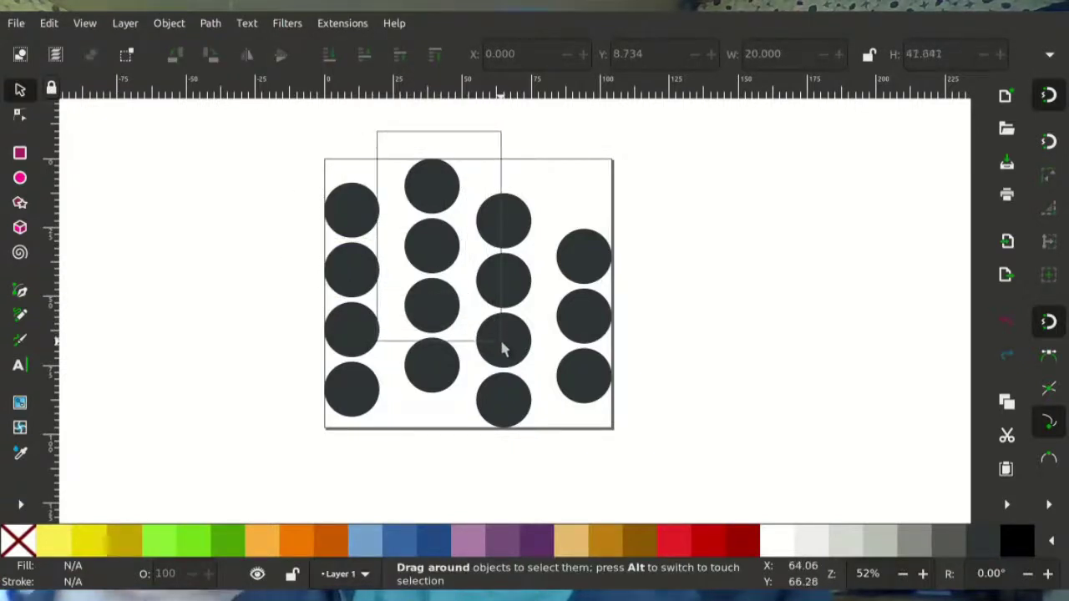
{"action": "left_click_drag", "start_coordinate": [502, 349], "coordinate": [489, 341]}
{"action": "left_click", "coordinate": [234, 264]}
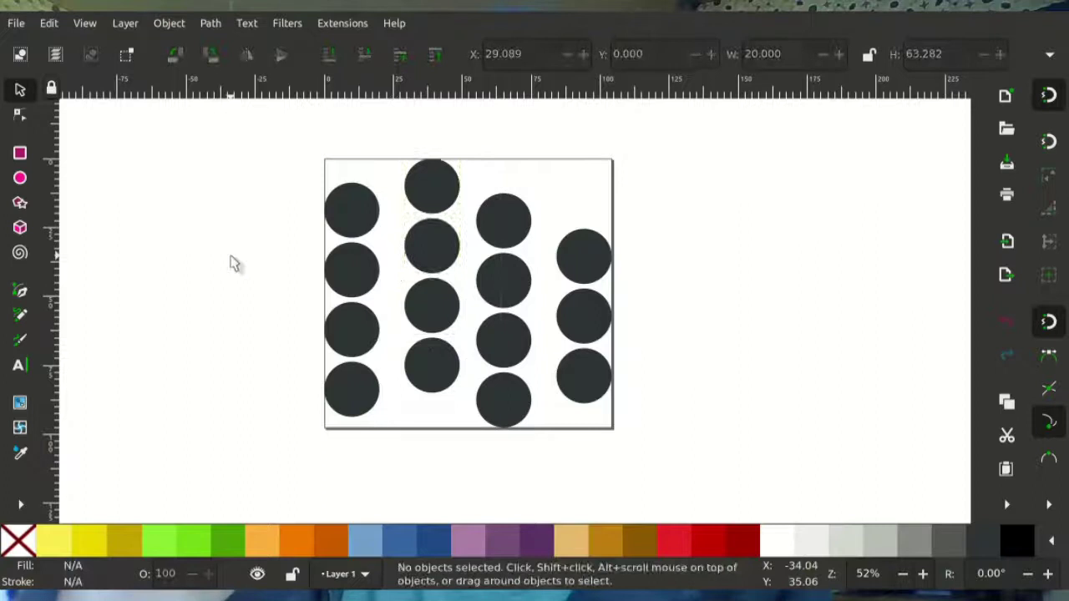
Enable touch selection in the Selector toolbar and box-select four, six, then eight touched circles.
{"action": "left_click", "coordinate": [124, 60]}
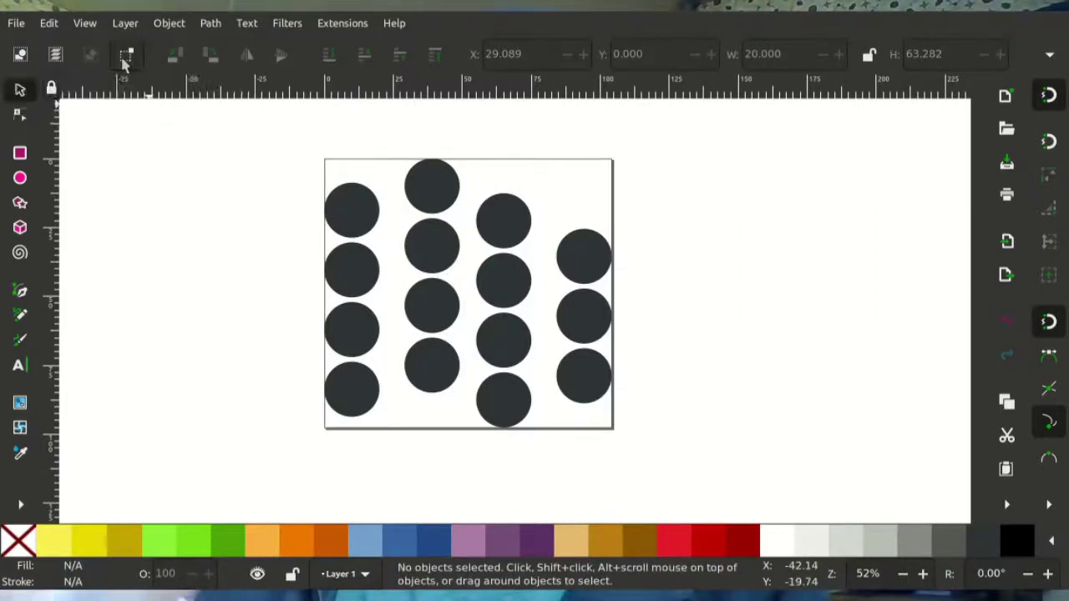
{"action": "left_click_drag", "start_coordinate": [316, 153], "coordinate": [434, 269]}
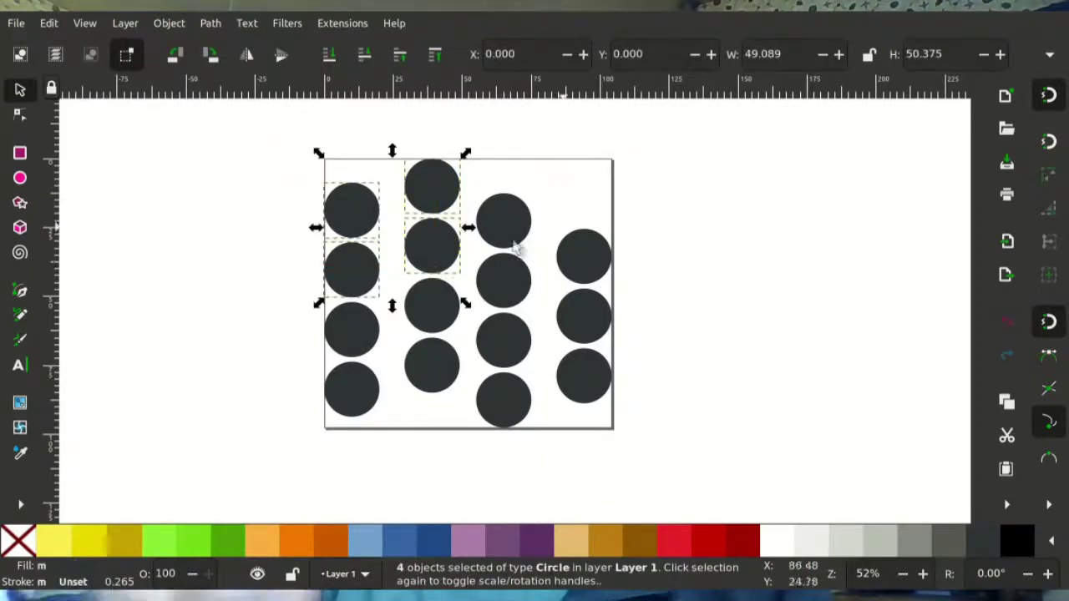
{"action": "left_click_drag", "start_coordinate": [611, 185], "coordinate": [515, 368]}
{"action": "left_click", "coordinate": [644, 306]}
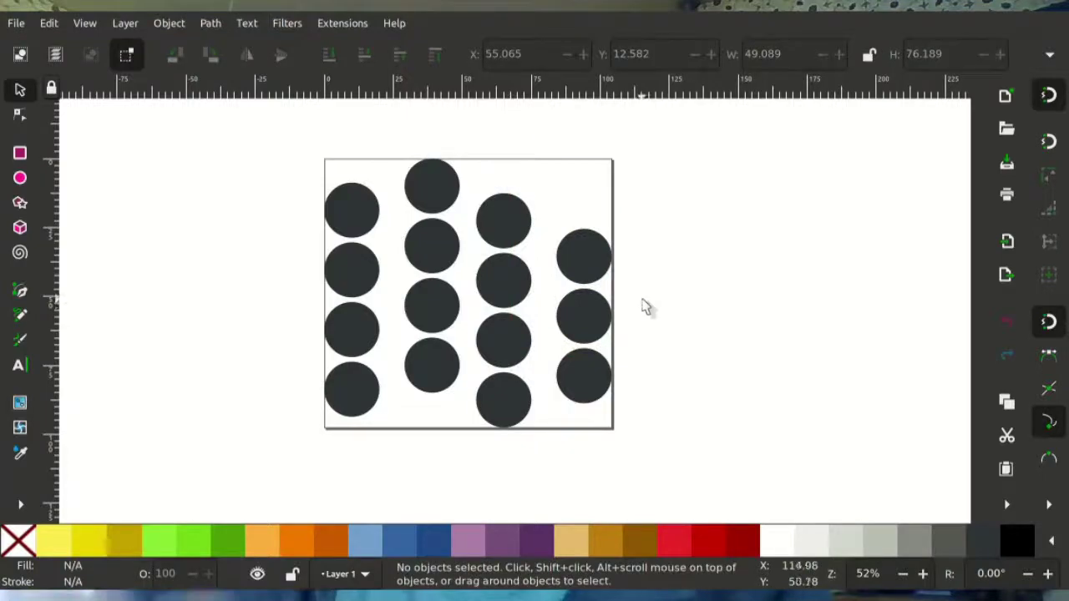
{"action": "left_click_drag", "start_coordinate": [666, 320], "coordinate": [338, 273]}
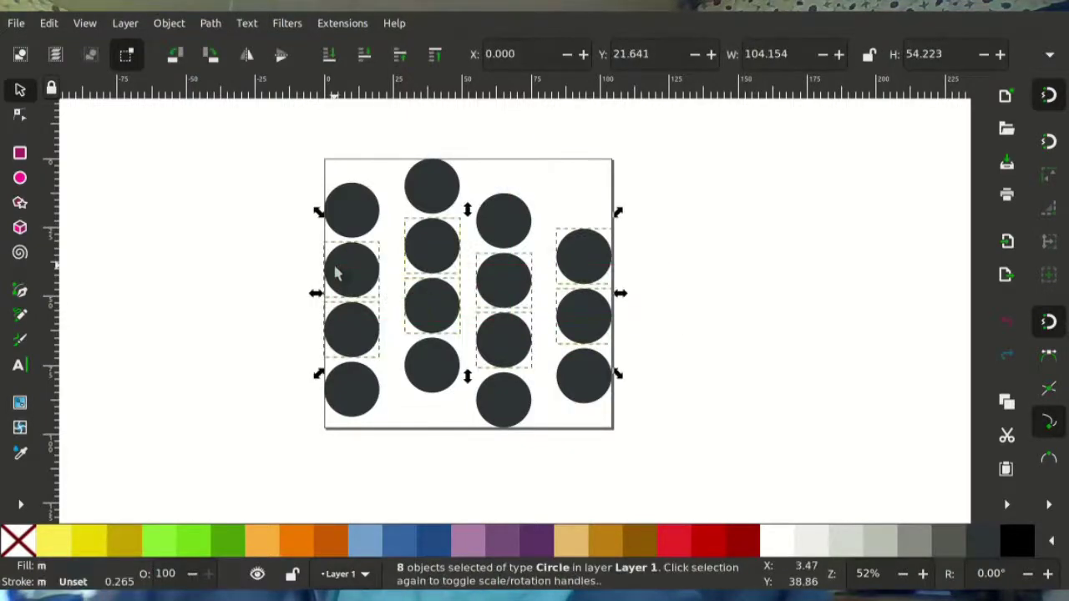
{"action": "left_click", "coordinate": [269, 265]}
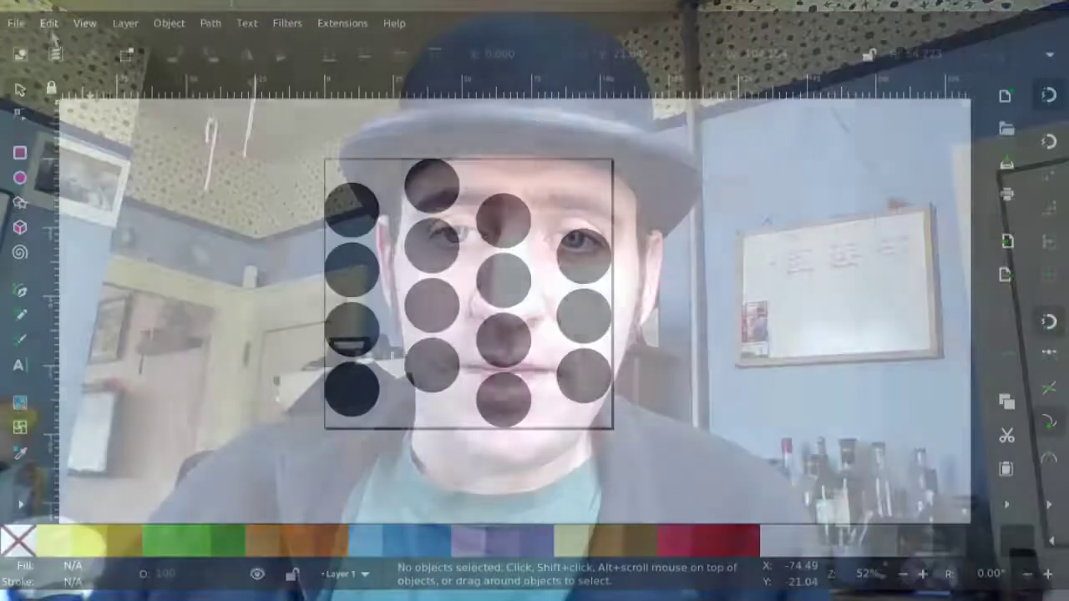